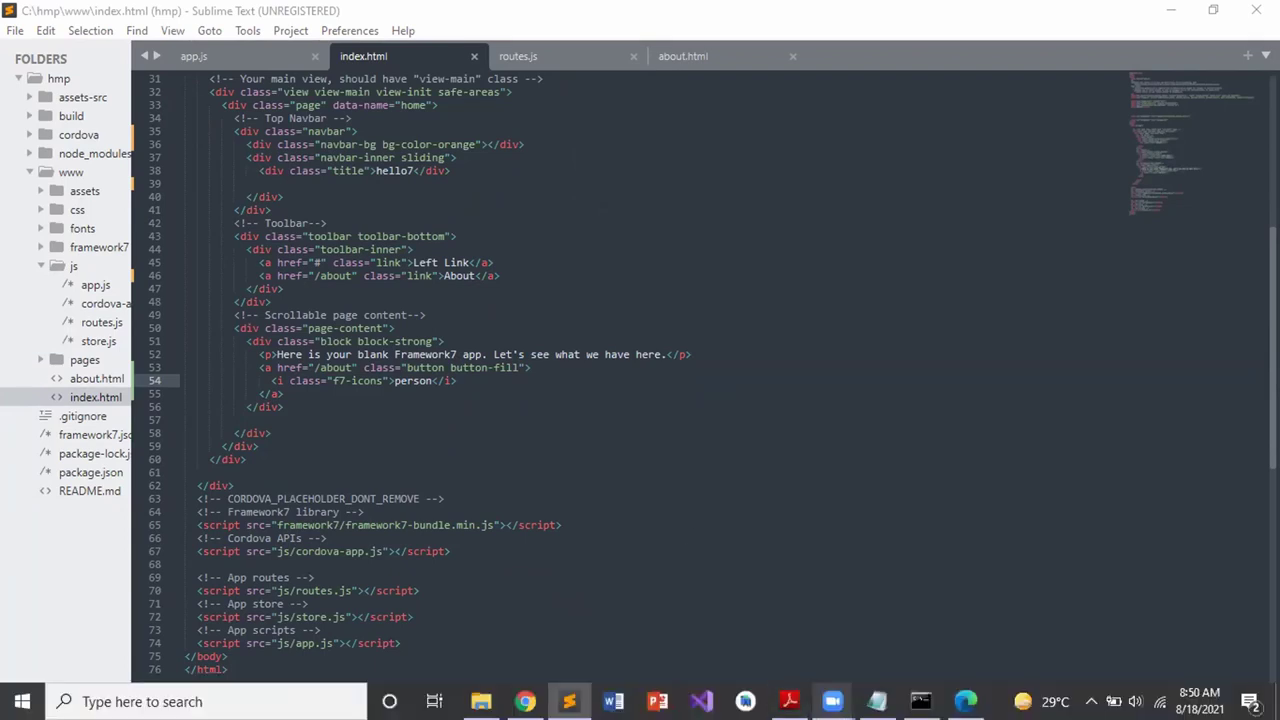
# - Switch to the http-server console and look through its logged page requests in a maximized window
pyautogui.click(921, 701)
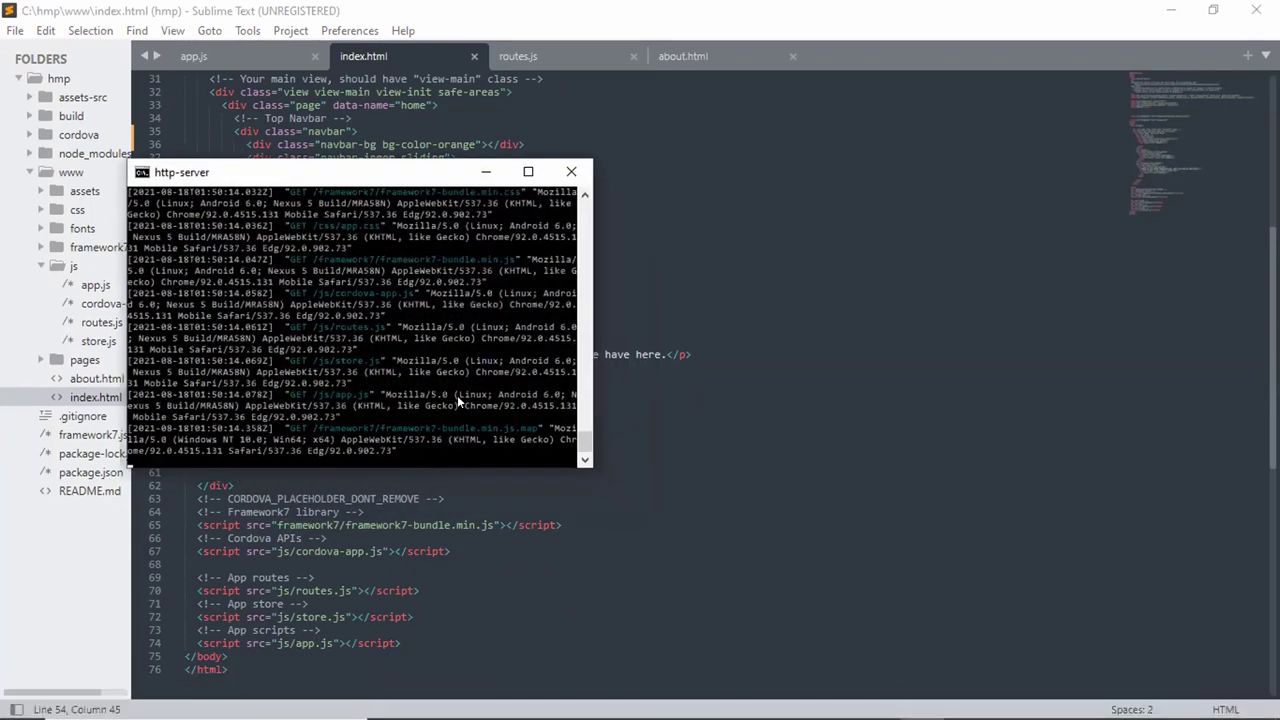
pyautogui.click(528, 171)
pyautogui.scroll(15, 588, 335)
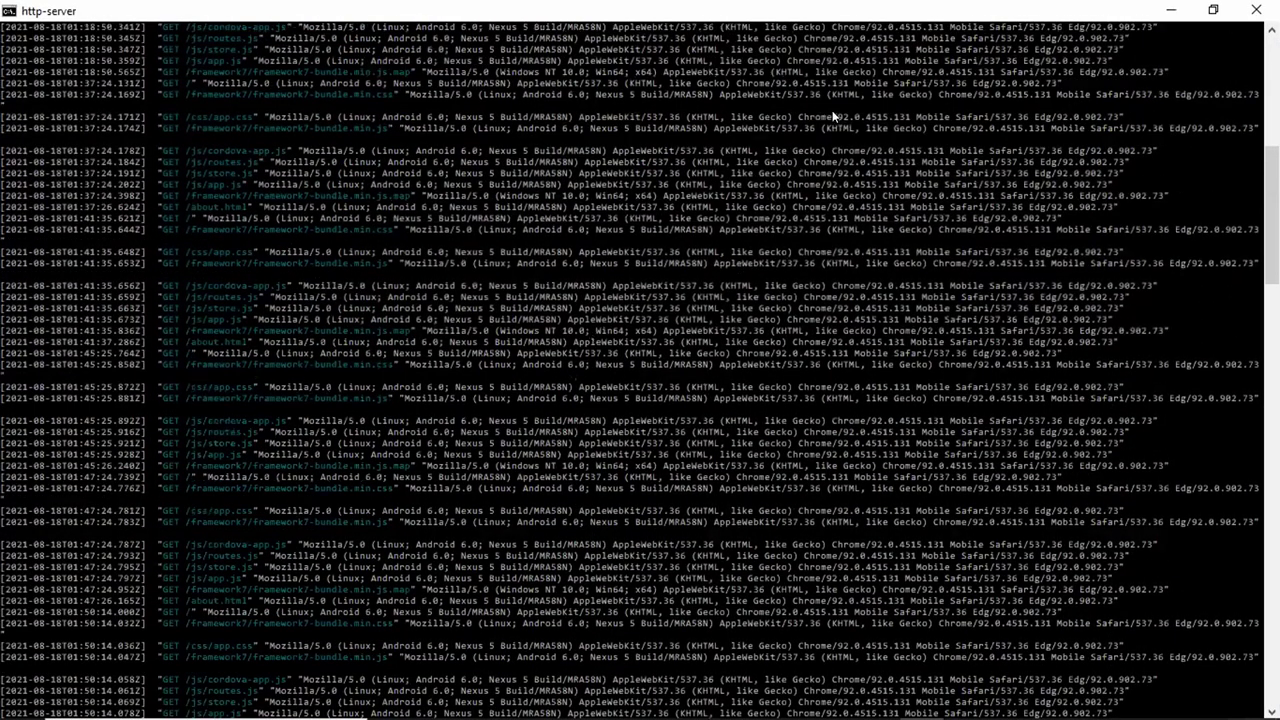
pyautogui.click(1213, 10)
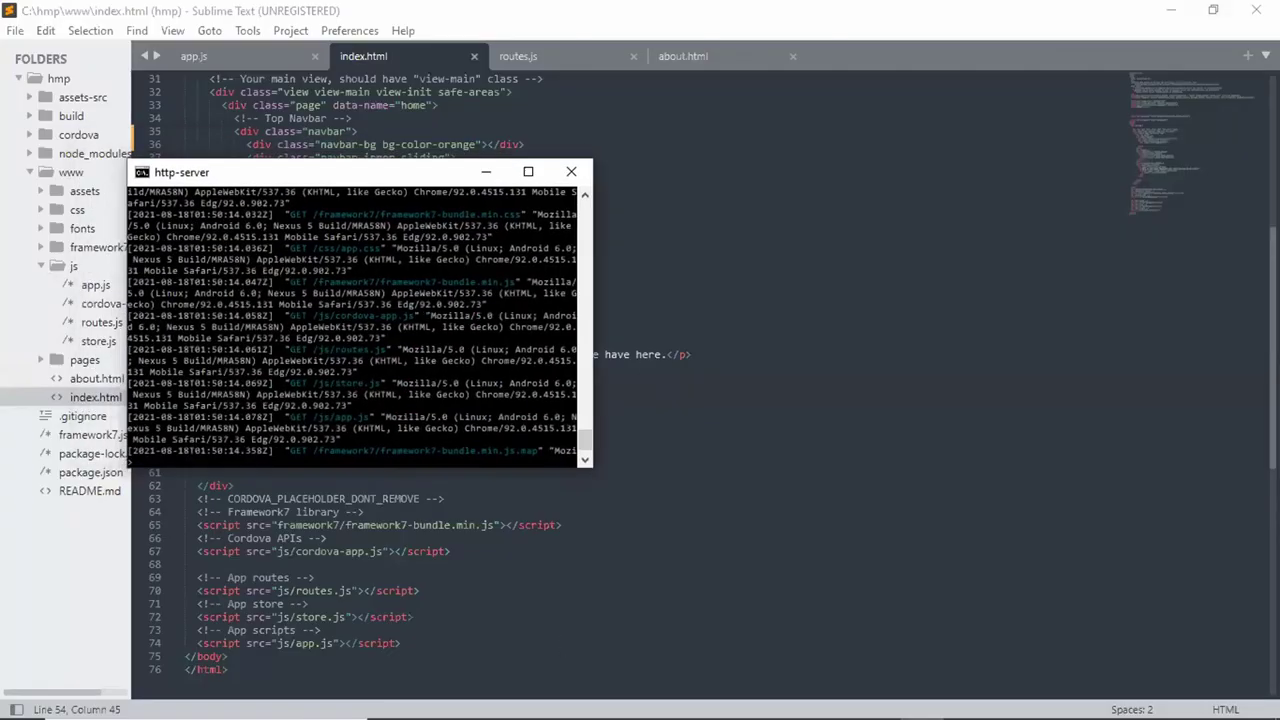
# - Switch to Microsoft Edge and view the project creation output on the Framework7 CLI page
pyautogui.click(965, 701)
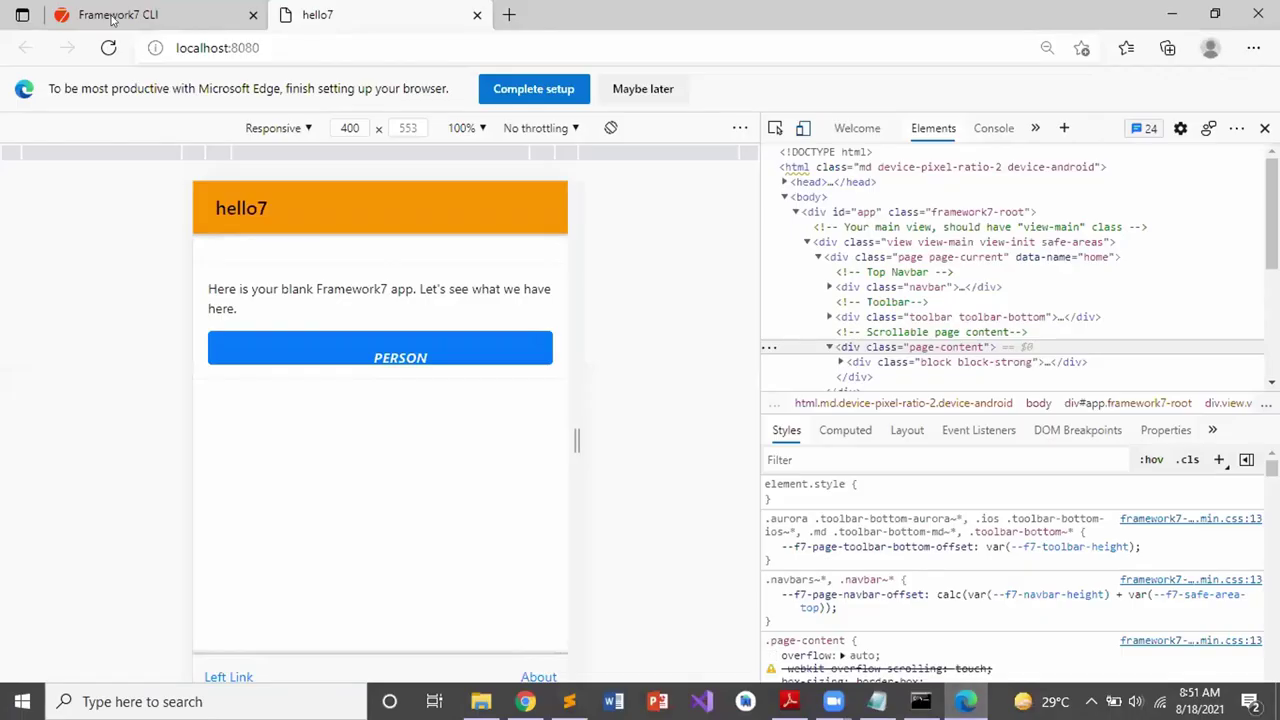
pyautogui.click(113, 16)
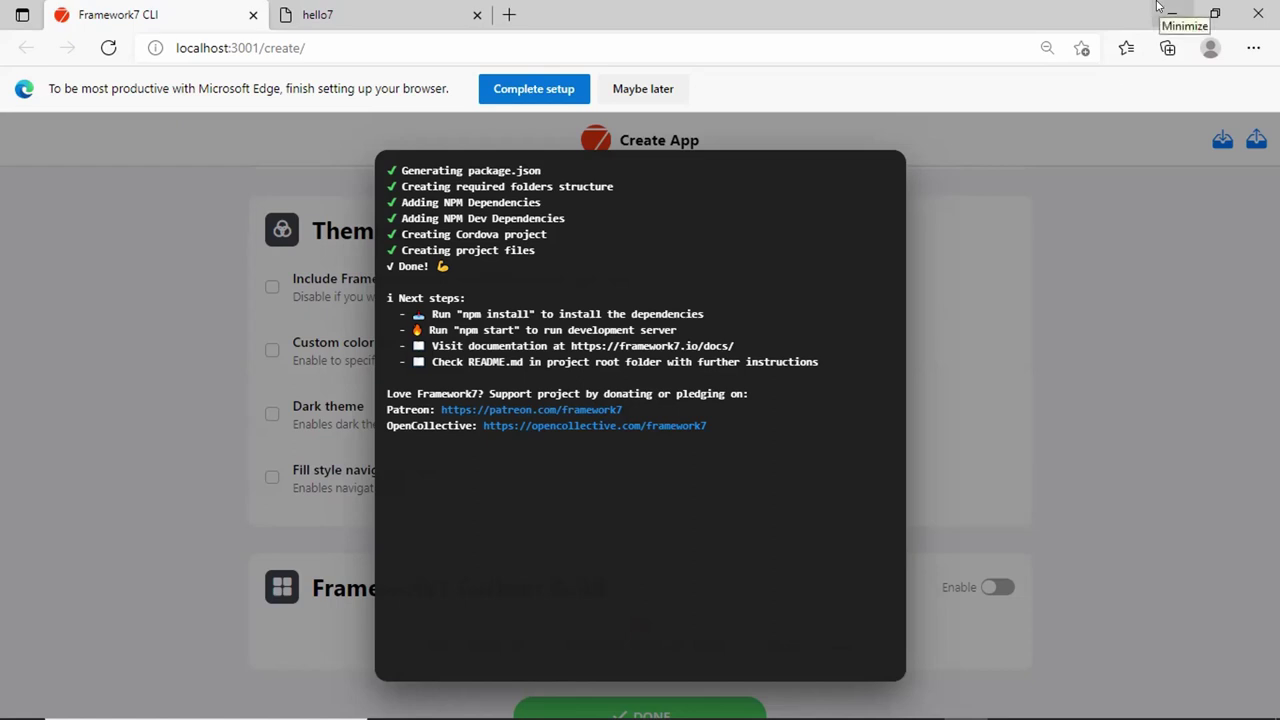
# - Switch to File Explorer and go up from the www folder to the hmp project folder to view its contents
pyautogui.moveTo(613, 712)
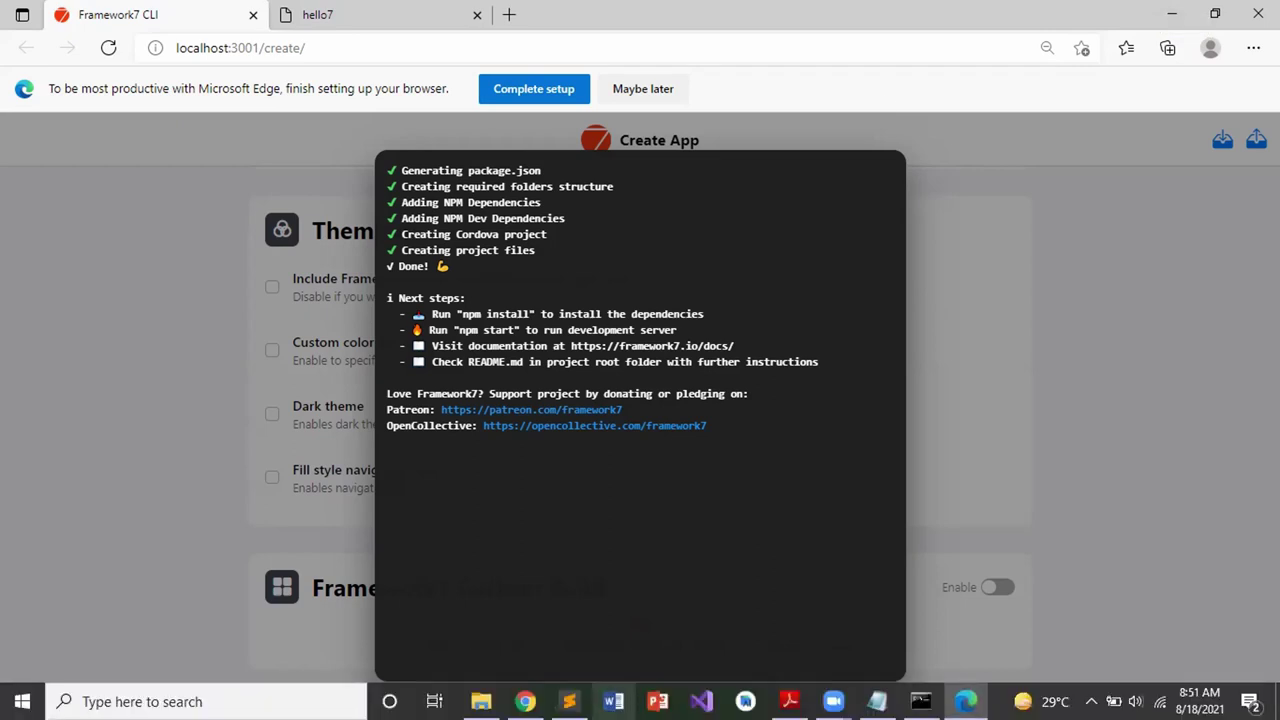
pyautogui.click(481, 701)
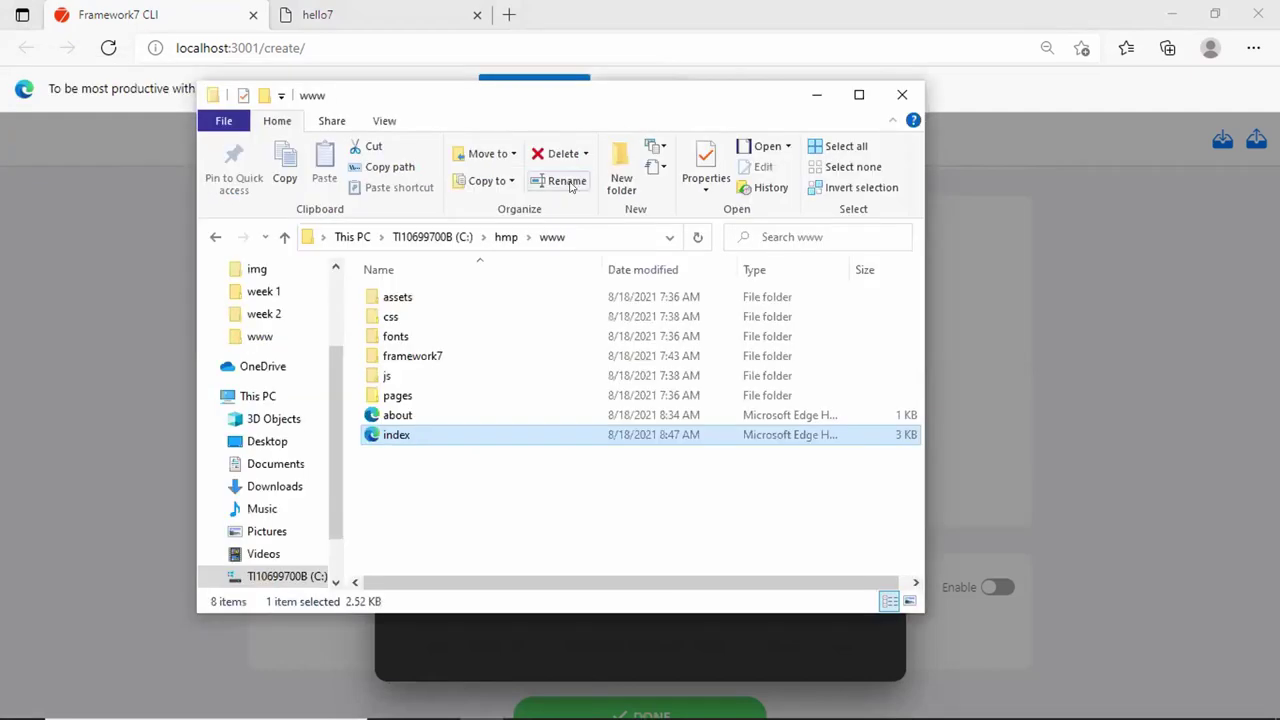
pyautogui.moveTo(403, 80); pyautogui.dragTo(679, 102)
pyautogui.click(506, 237)
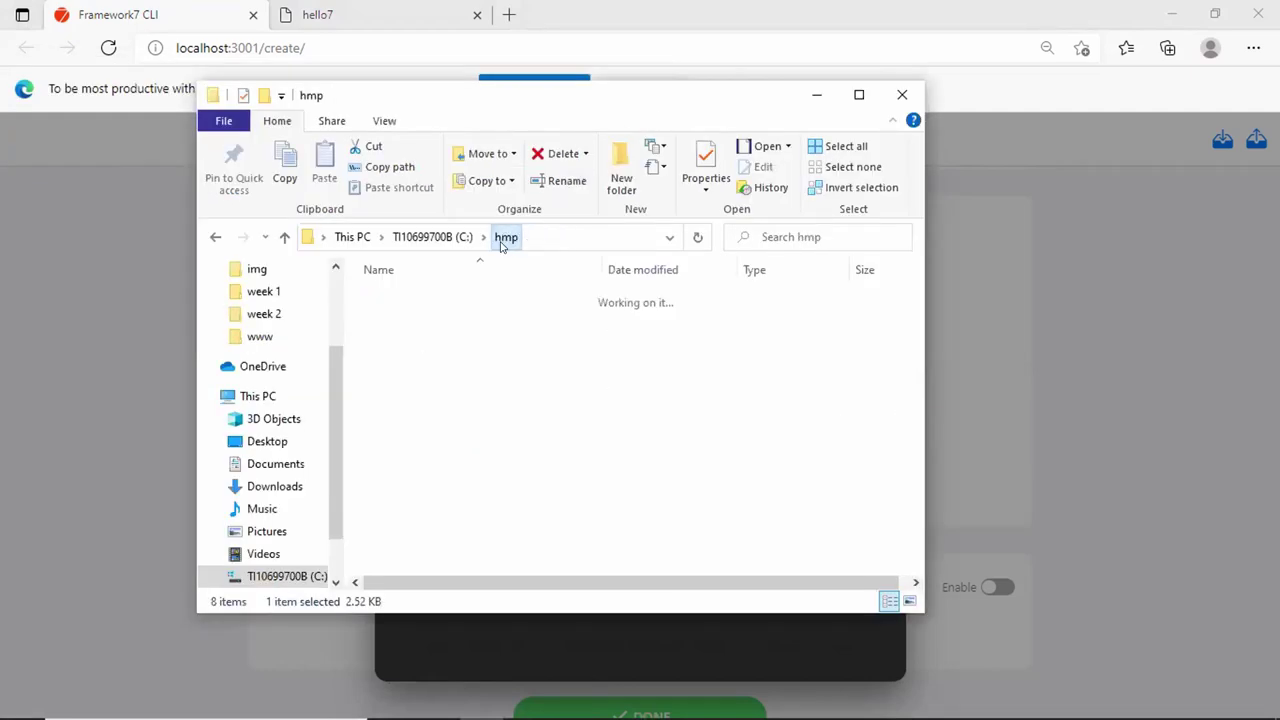
pyautogui.click(414, 474)
pyautogui.moveTo(436, 336); pyautogui.dragTo(436, 297)
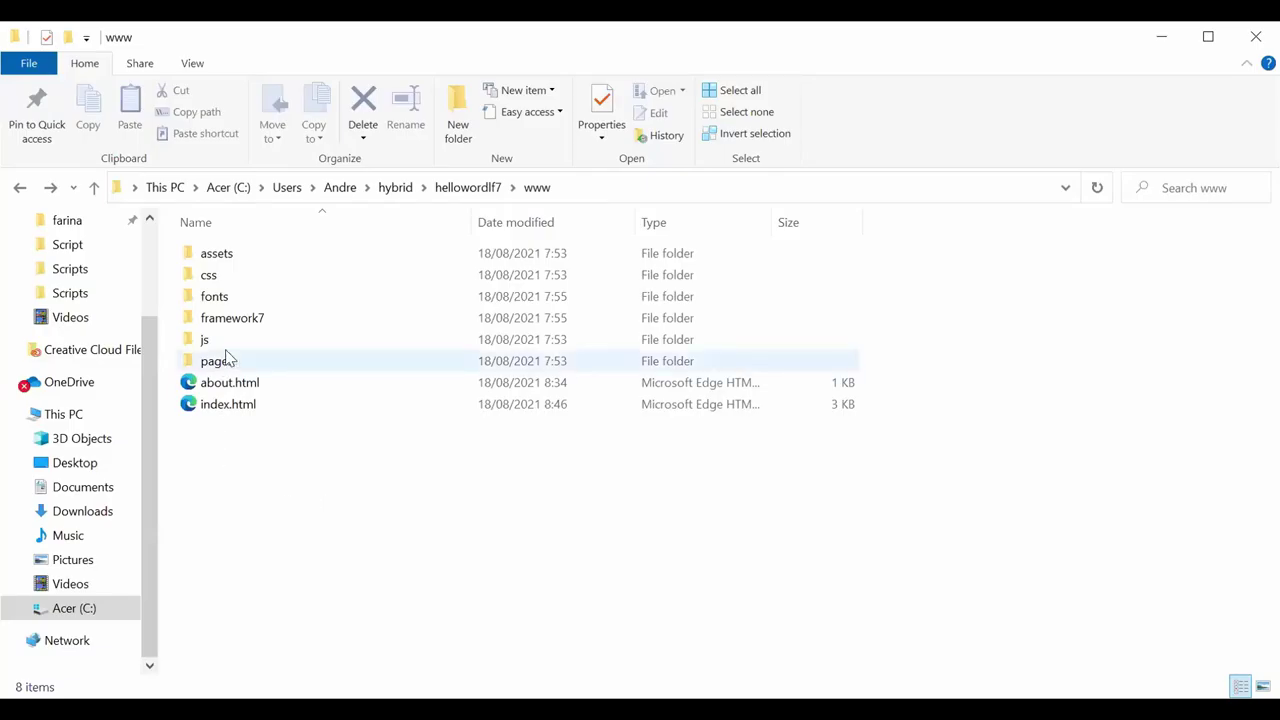
# - Check the stylesheet files in the css folder of www, and return to the www folder
pyautogui.doubleClick(266, 278)
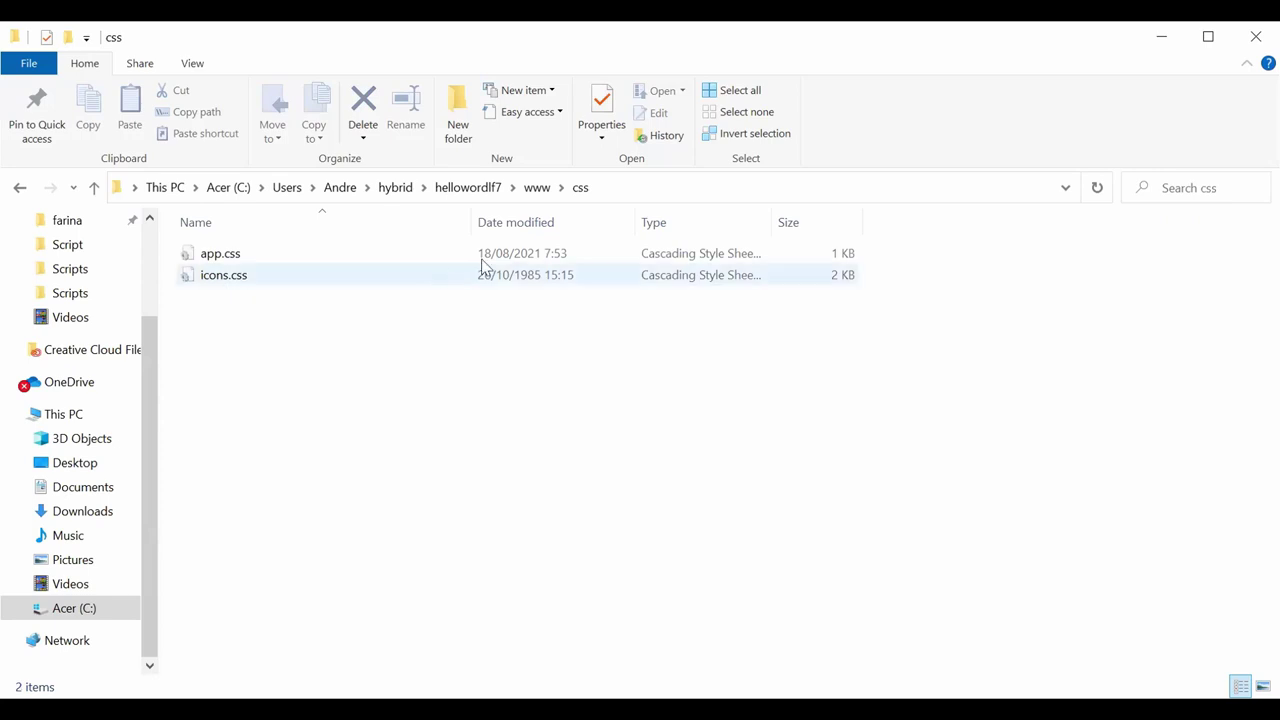
pyautogui.click(538, 188)
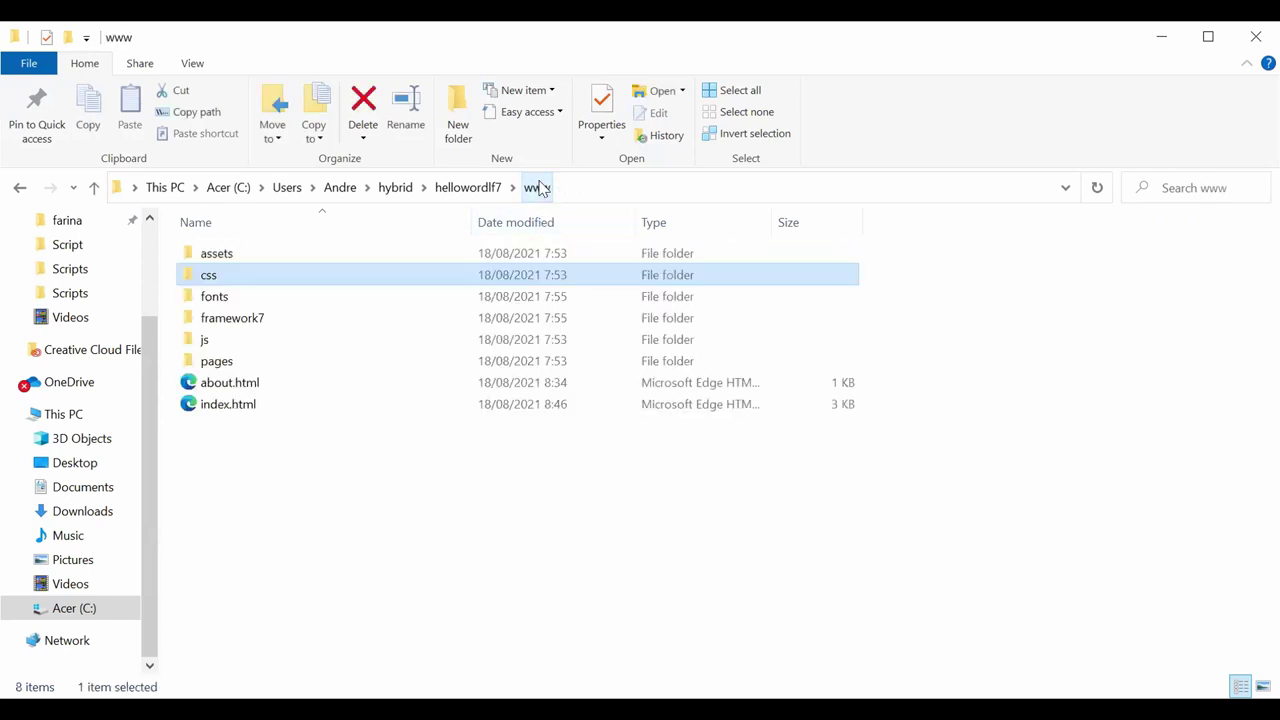
# - Open the fonts folder in www and go through its material-icons files
pyautogui.click(255, 298)
pyautogui.doubleClick(229, 297)
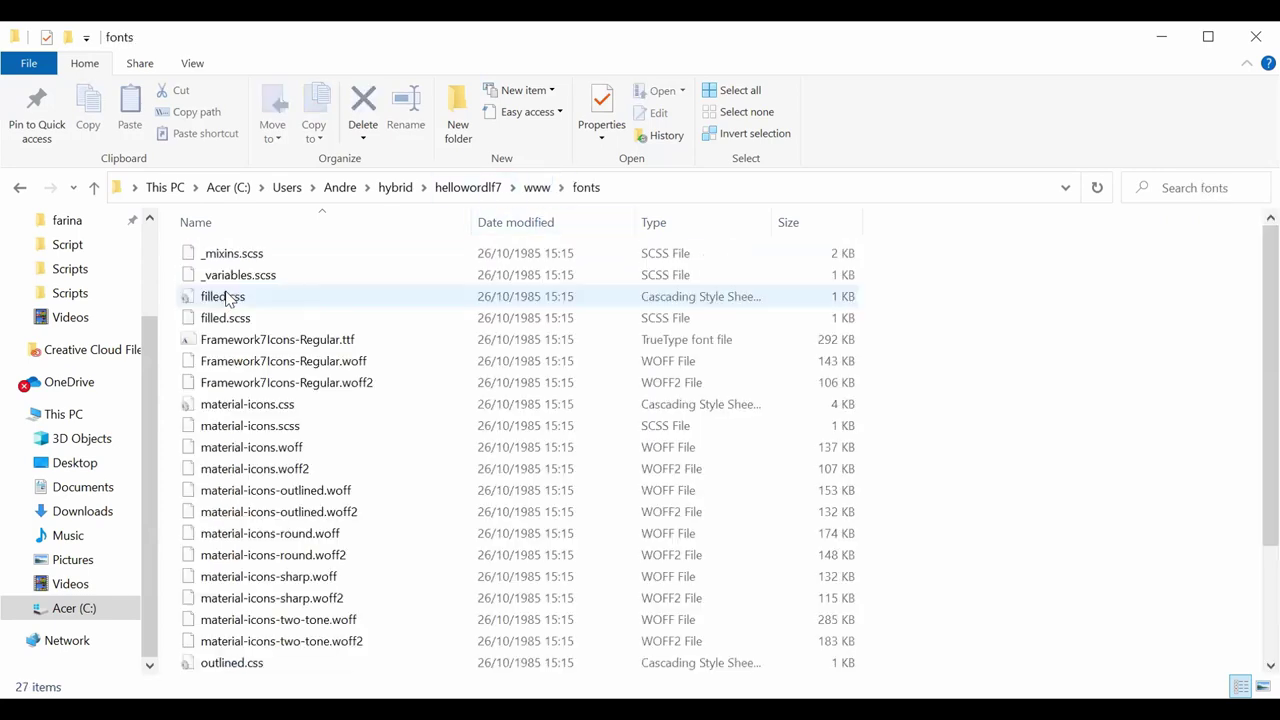
pyautogui.press('Down')
pyautogui.press('Down')
pyautogui.press('Down')
pyautogui.press('Down')
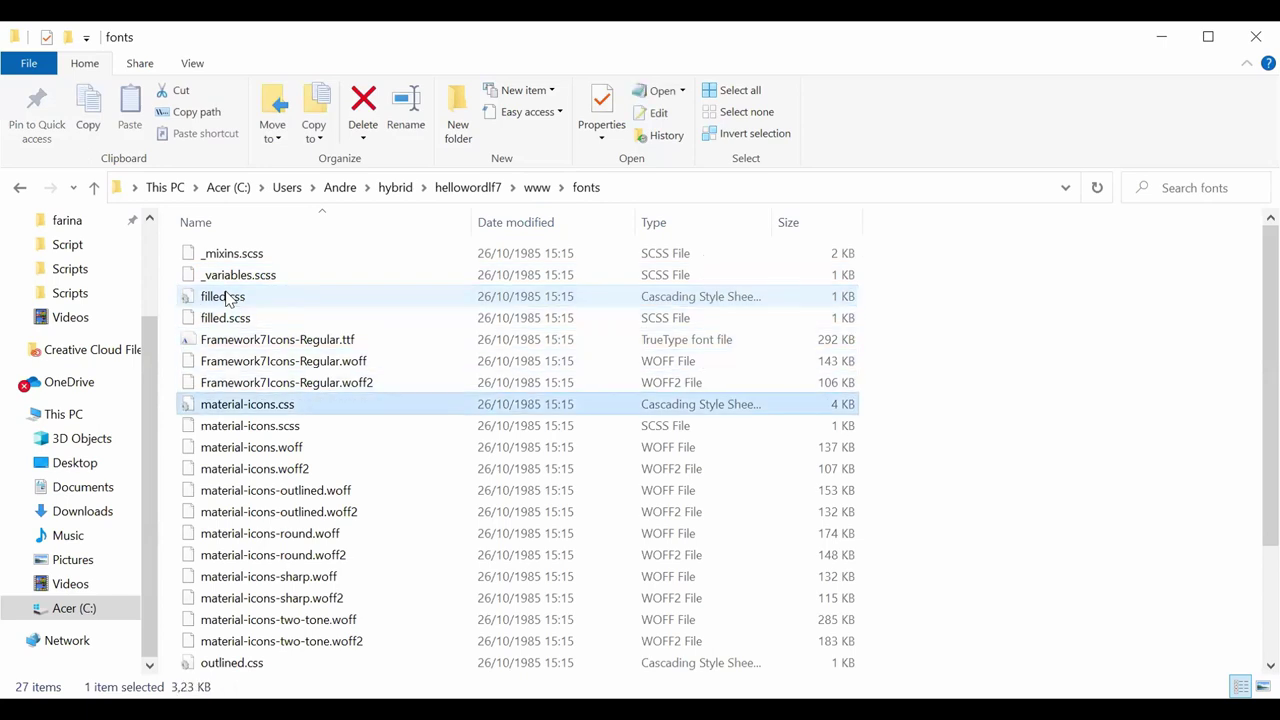
pyautogui.hotkey('shift', 'Down')
pyautogui.hotkey('shift', 'Down')
pyautogui.hotkey('shift', 'Down')
pyautogui.hotkey('shift', 'Down')
pyautogui.hotkey('shift', 'Down')
pyautogui.hotkey('shift', 'Down')
pyautogui.hotkey('shift', 'Down')
pyautogui.hotkey('shift', 'Down')
pyautogui.hotkey('shift', 'Down')
pyautogui.hotkey('shift', 'Down')
pyautogui.hotkey('shift', 'Down')
pyautogui.hotkey('shift', 'Down')
# - Highlight the Framework7Icons-Regular .ttf, .woff and .woff2 files in the fonts folder, and return to the www folder
pyautogui.press('Up')
pyautogui.press('Up')
pyautogui.press('Up')
pyautogui.press('Up')
pyautogui.press('Up')
pyautogui.press('Up')
pyautogui.press('Up')
pyautogui.press('Up')
pyautogui.press('Up')
pyautogui.press('Up')
pyautogui.press('Up')
pyautogui.press('Up')
pyautogui.press('Up')
pyautogui.press('Up')
pyautogui.press('Up')
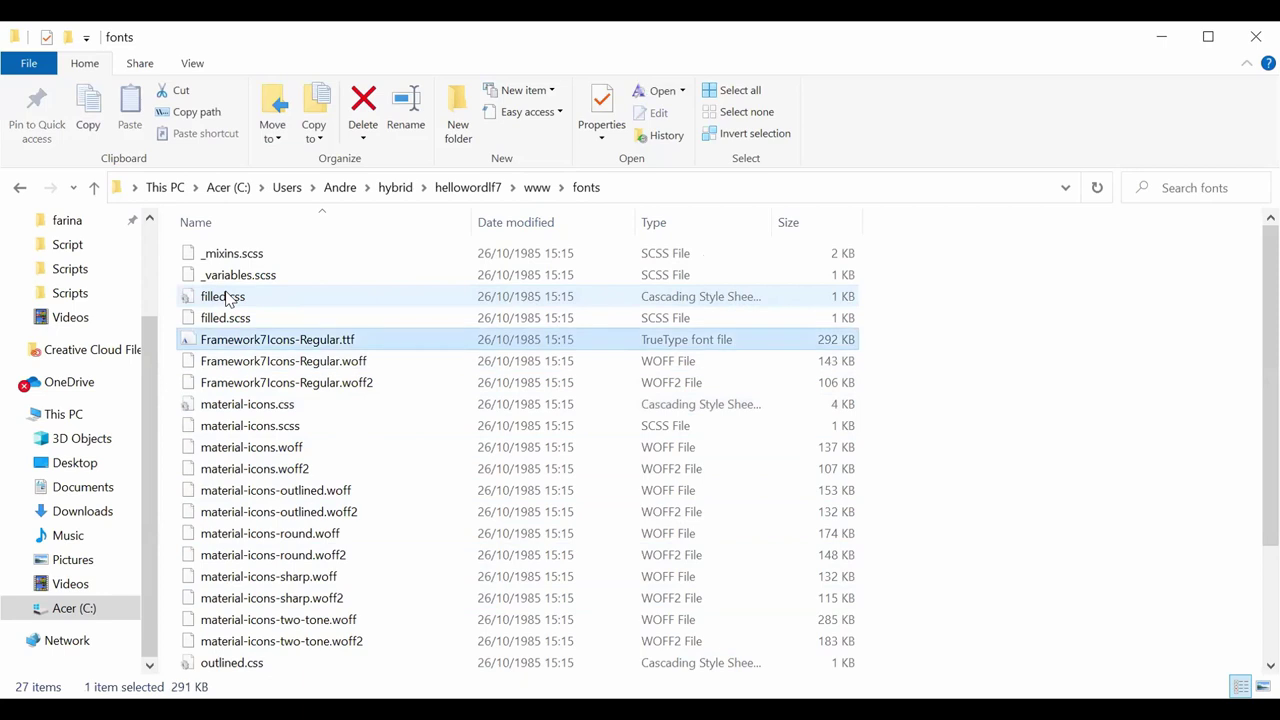
pyautogui.hotkey('shift', 'Down')
pyautogui.hotkey('shift', 'Down')
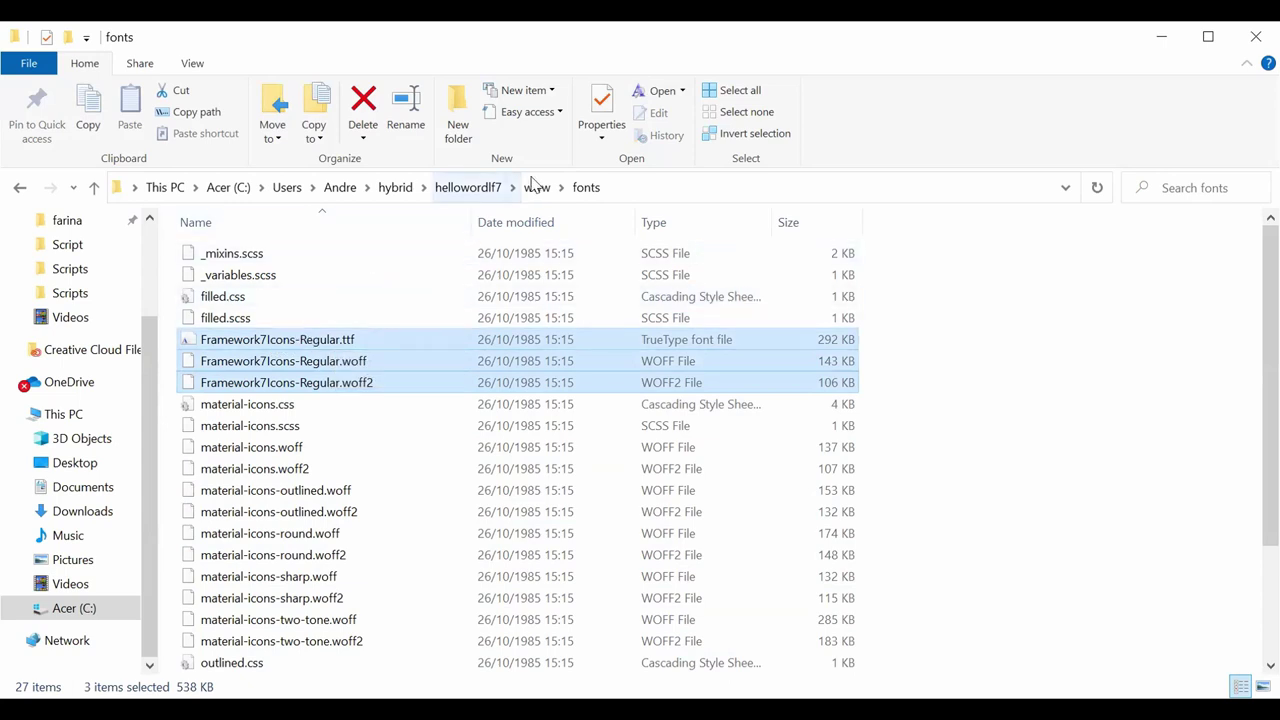
pyautogui.click(541, 187)
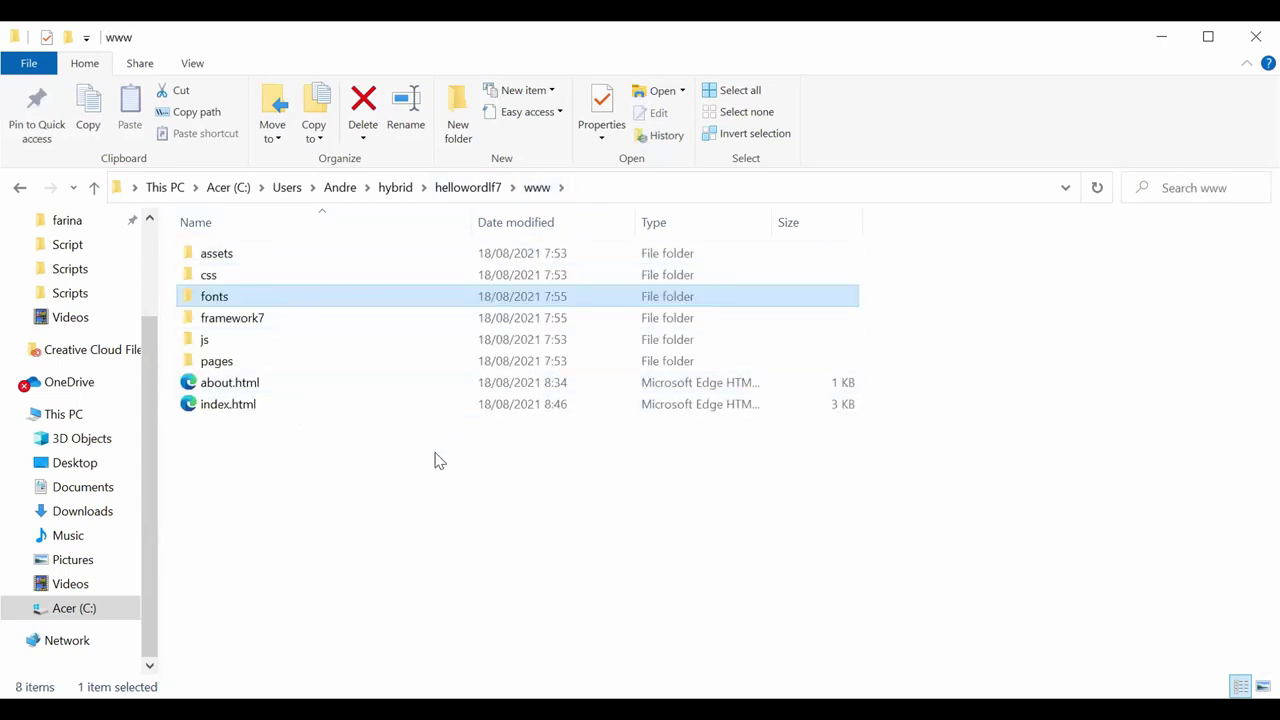